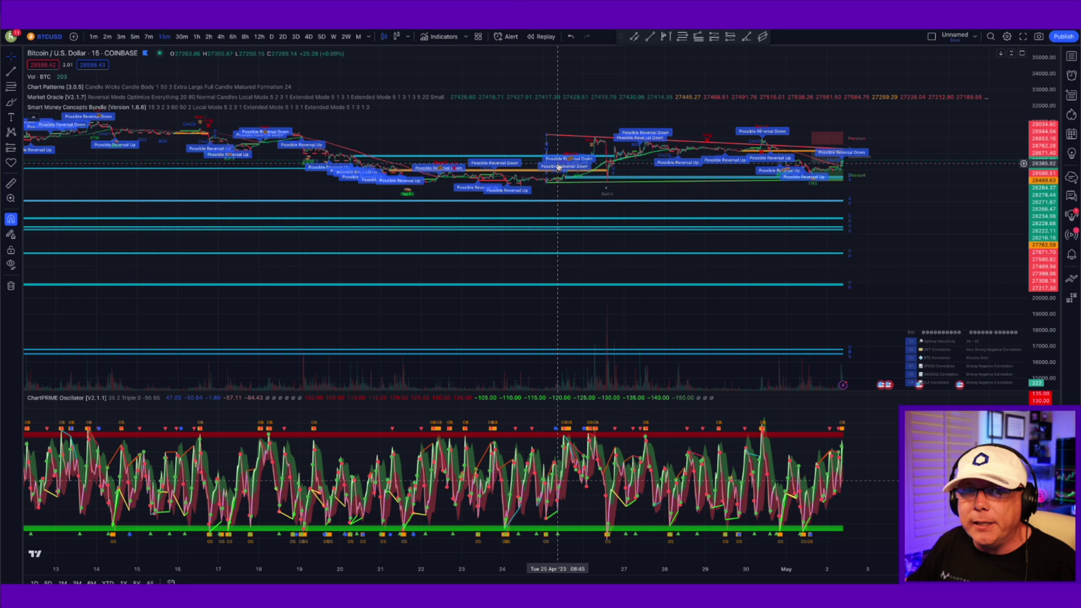
# In Chart settings, uncheck status-line Values and Arguments and the Scales 'Indicators and financials value' labels
pyautogui.rightClick(904, 200)
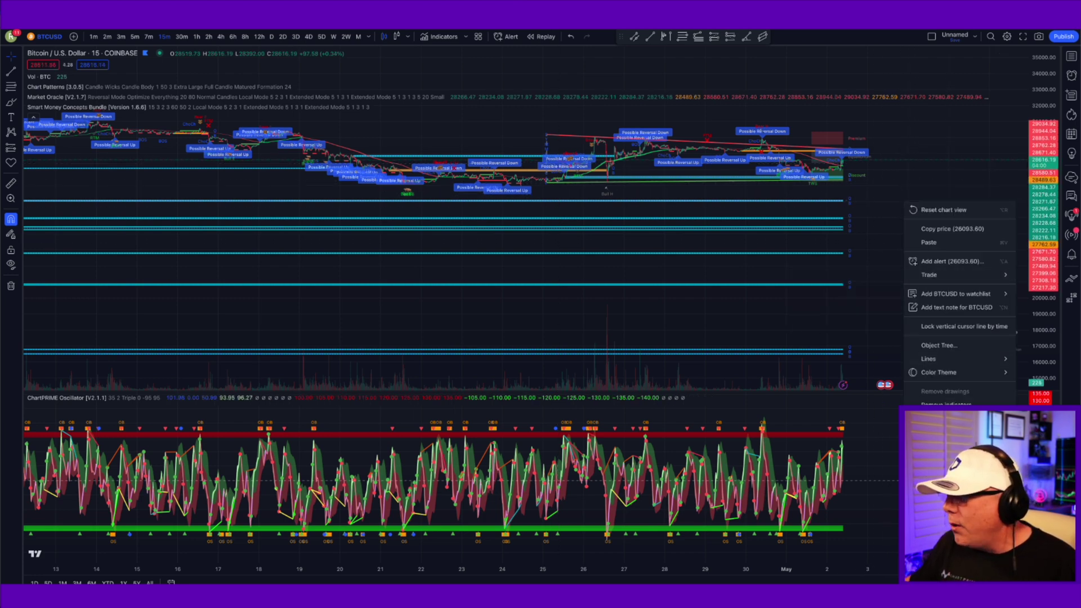
pyautogui.click(938, 422)
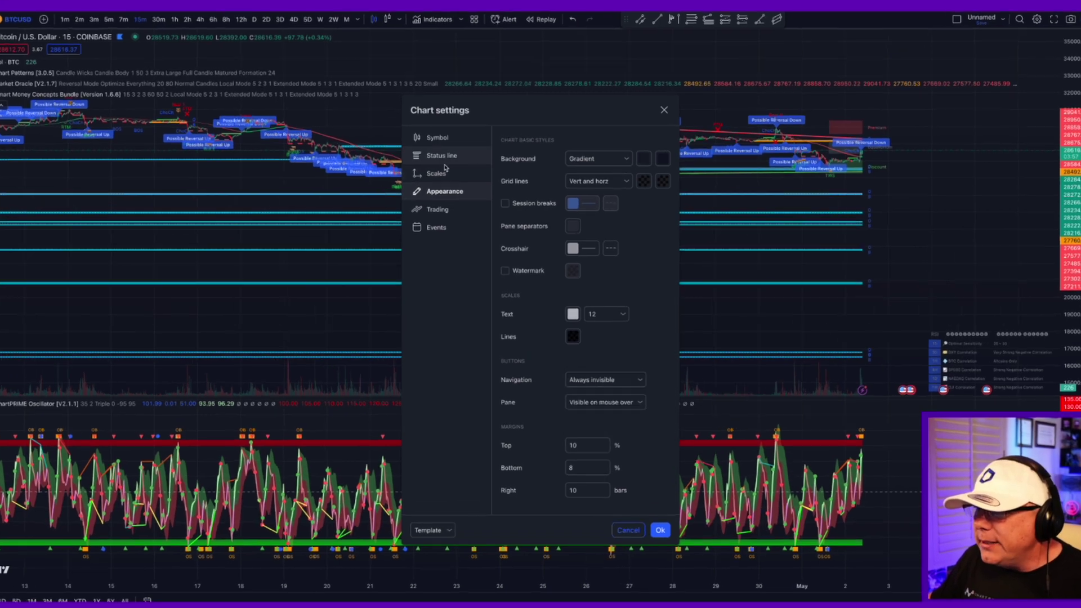
pyautogui.click(447, 165)
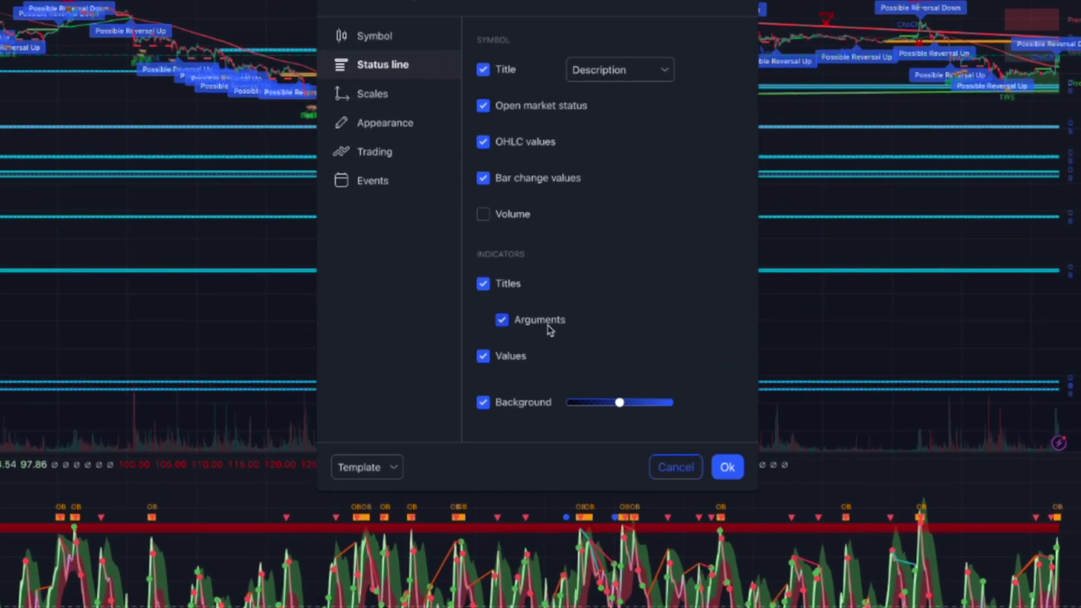
pyautogui.click(483, 356)
pyautogui.click(503, 318)
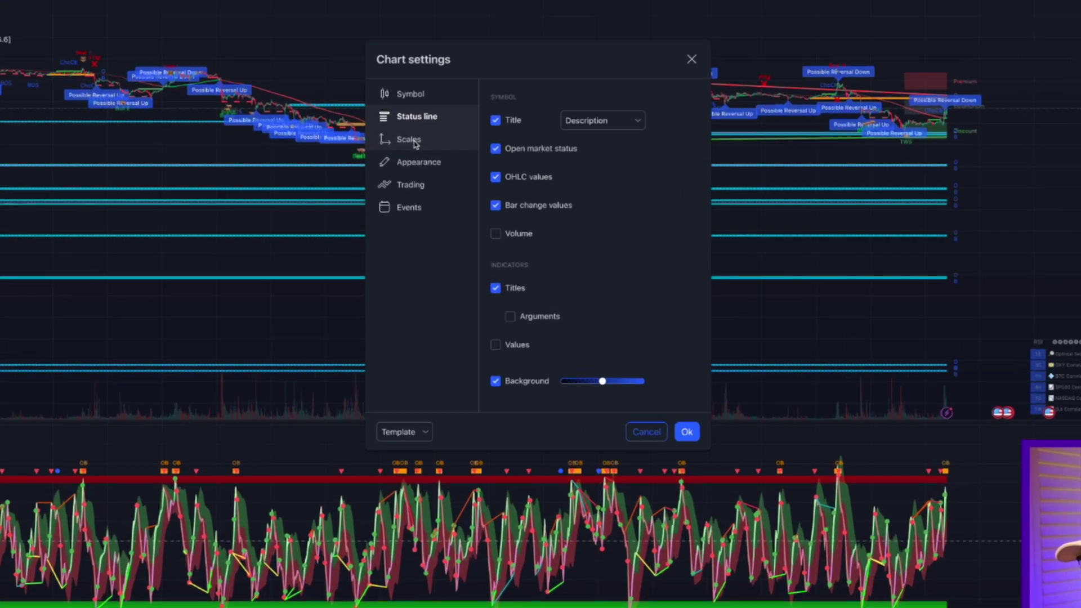
pyautogui.click(445, 183)
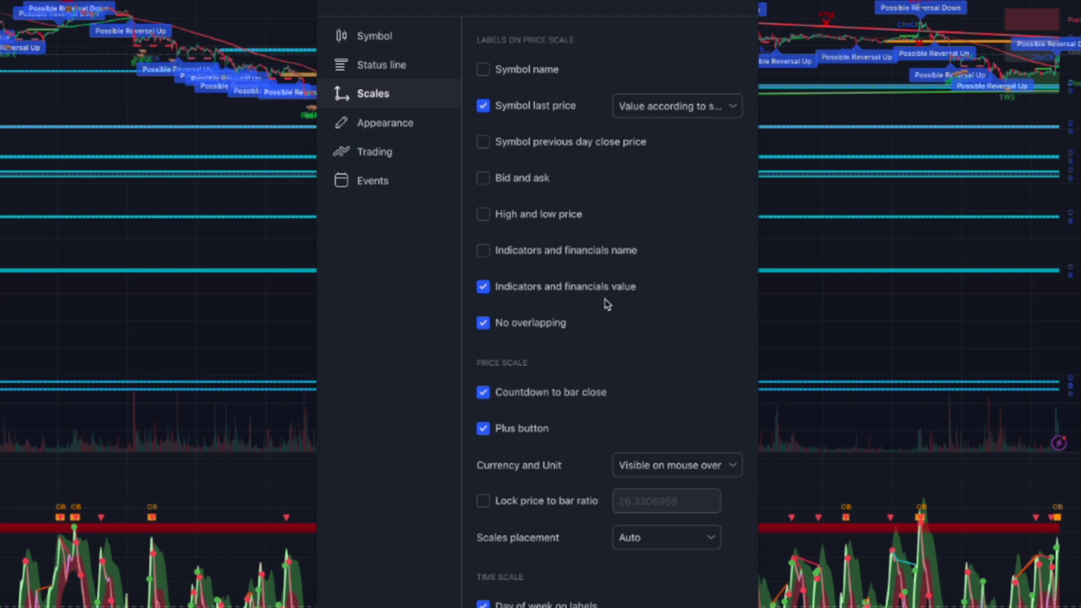
pyautogui.click(483, 287)
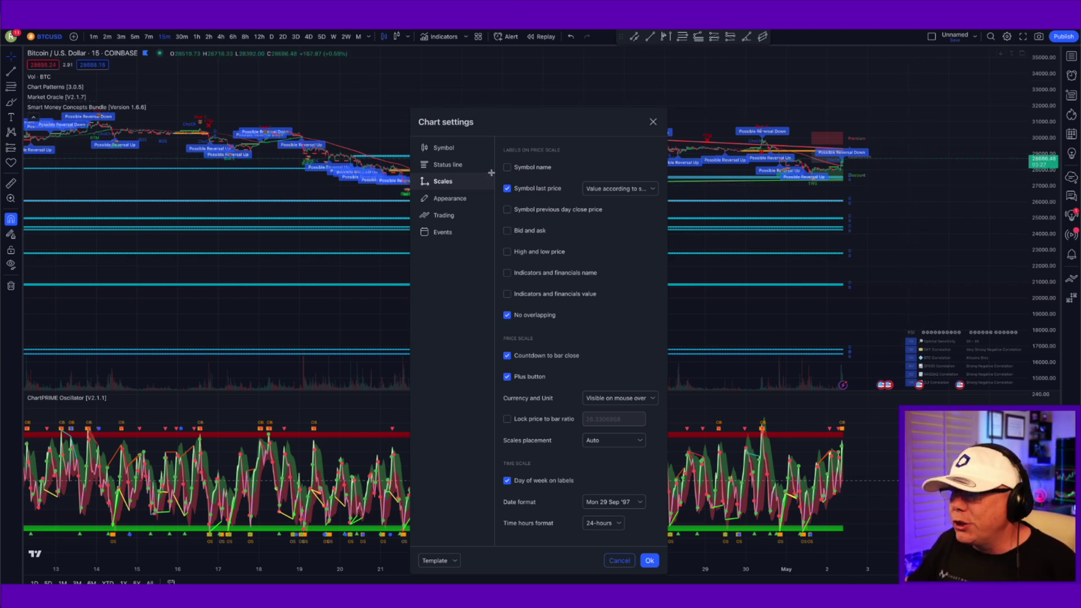
# Set the Appearance background to Solid black, grid lines to None, and apply with Ok
pyautogui.click(448, 199)
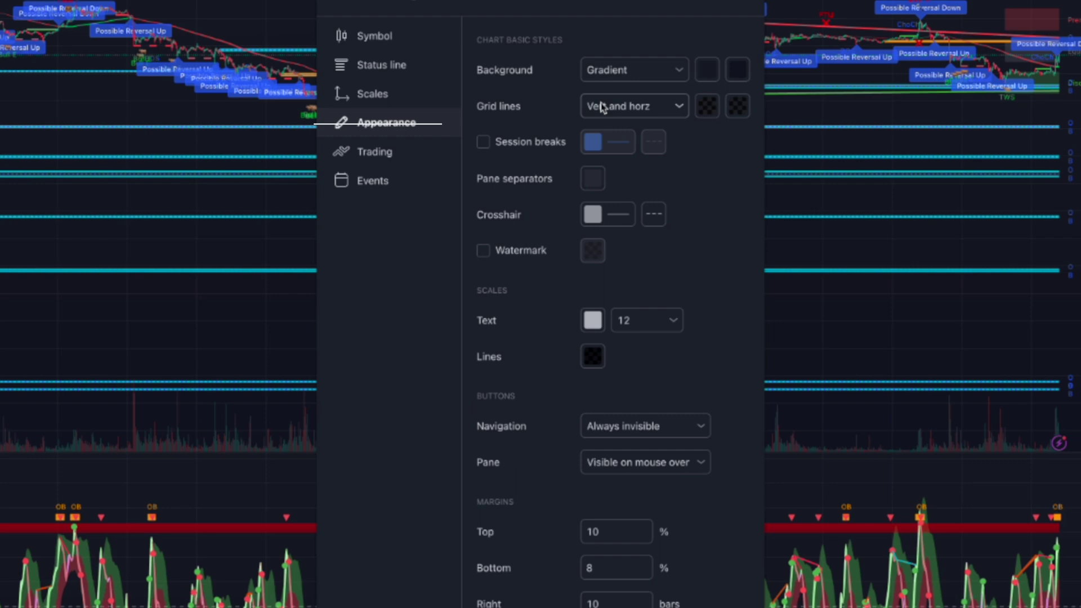
pyautogui.click(681, 70)
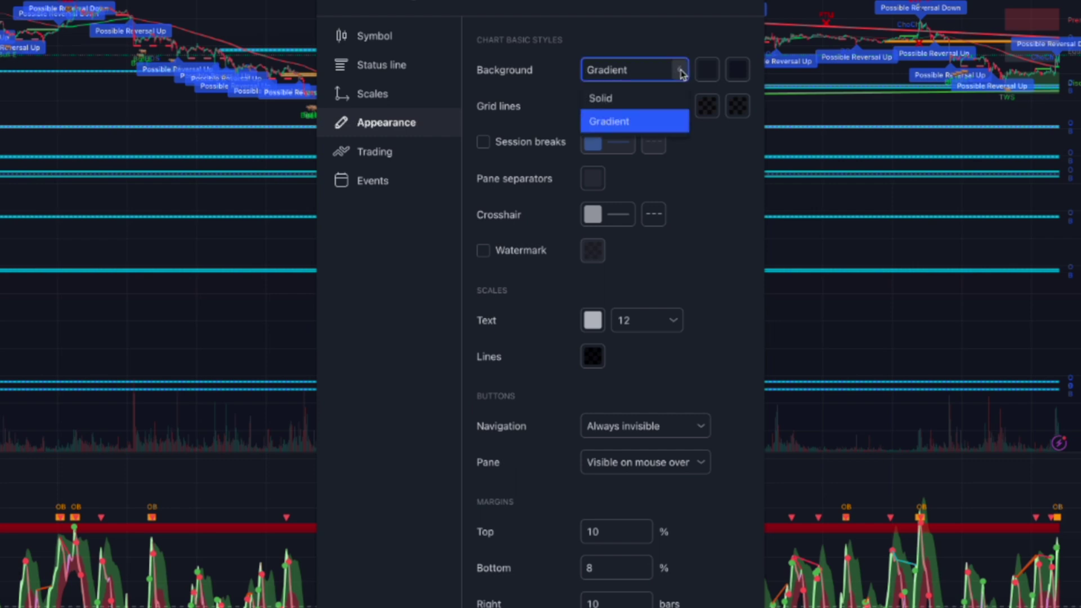
pyautogui.click(594, 101)
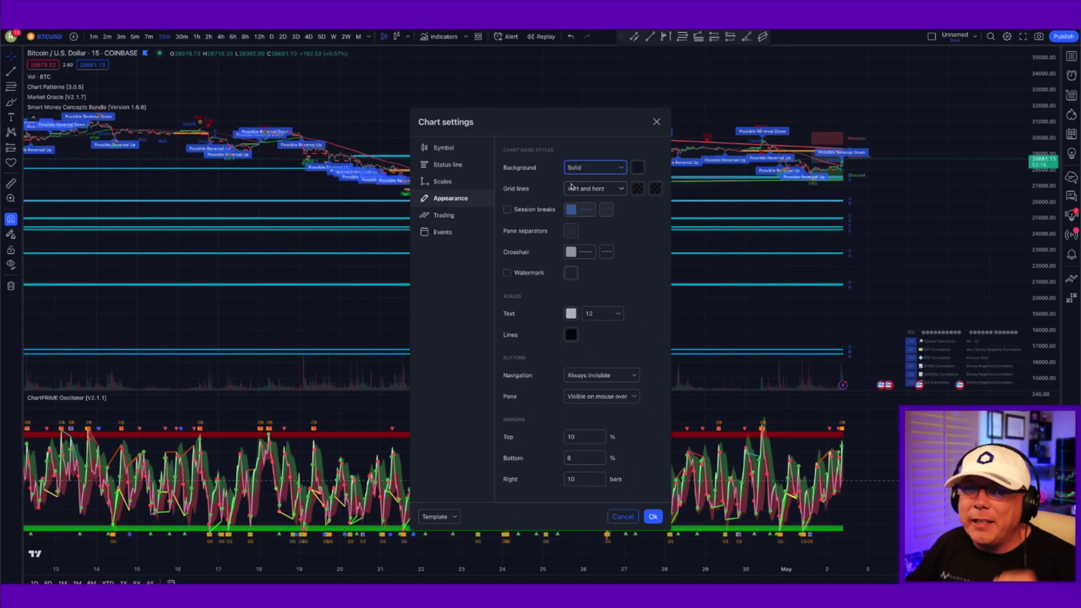
pyautogui.click(637, 167)
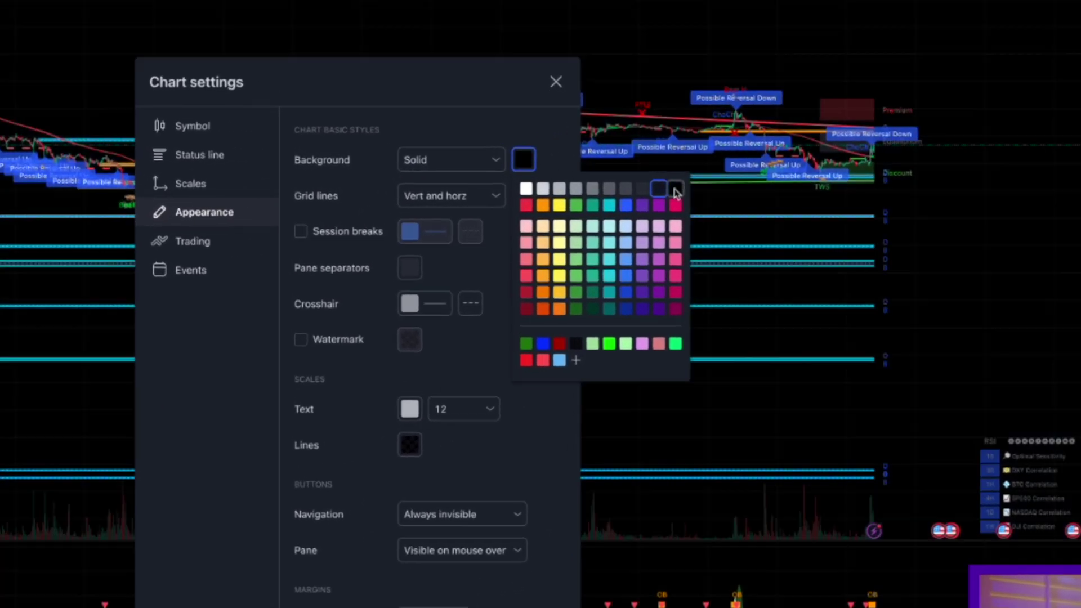
pyautogui.click(675, 189)
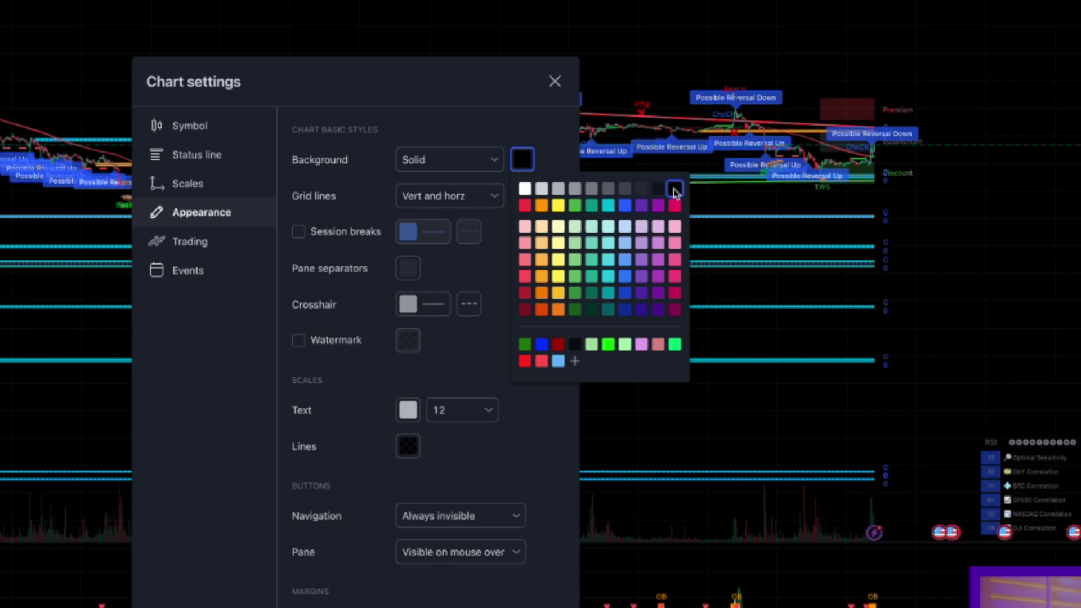
pyautogui.click(565, 137)
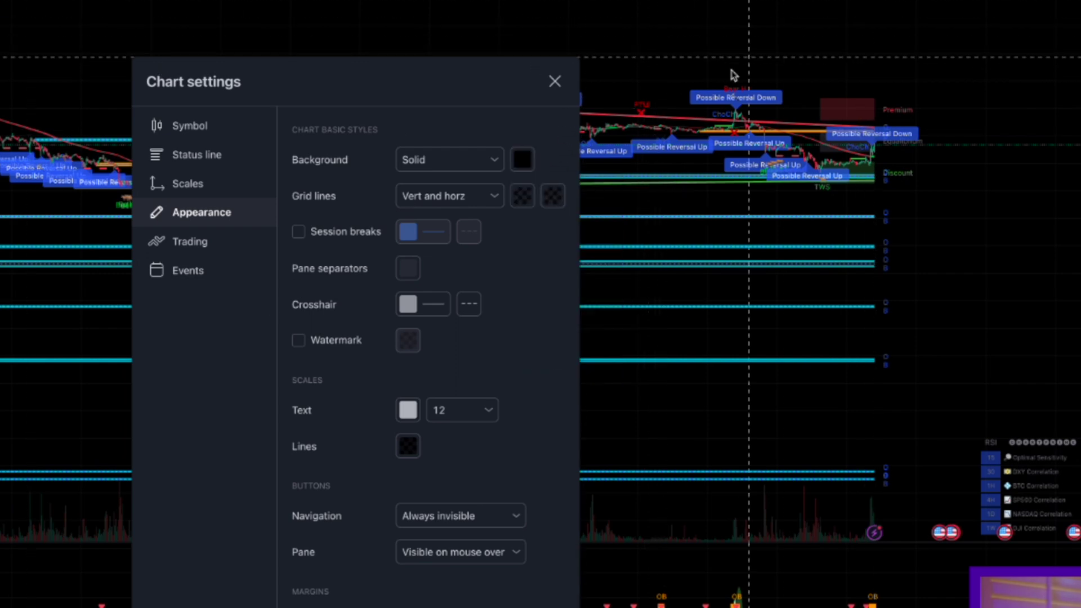
pyautogui.click(495, 195)
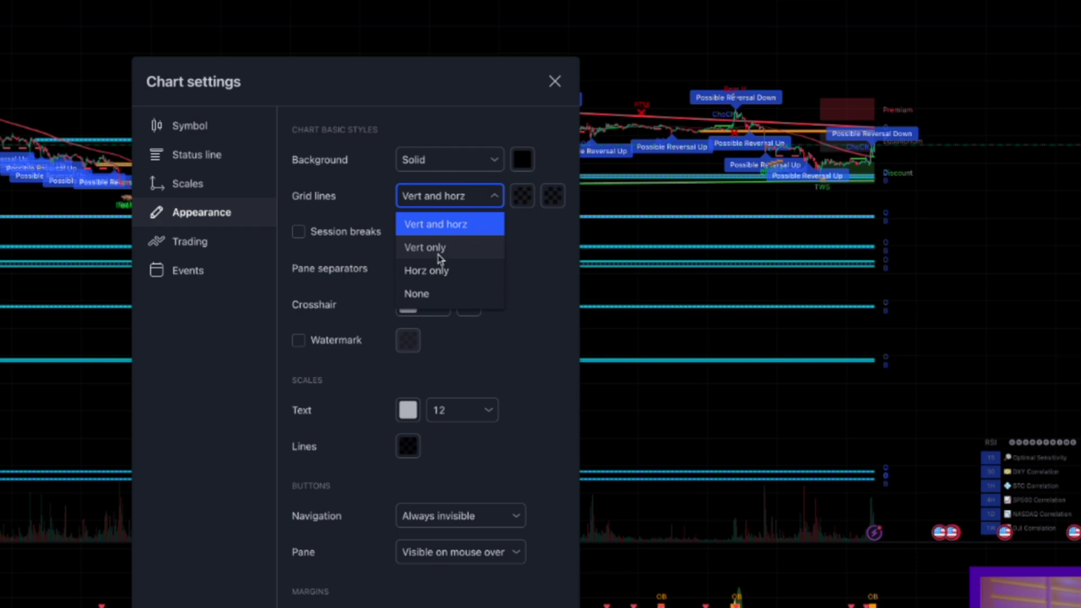
pyautogui.click(434, 293)
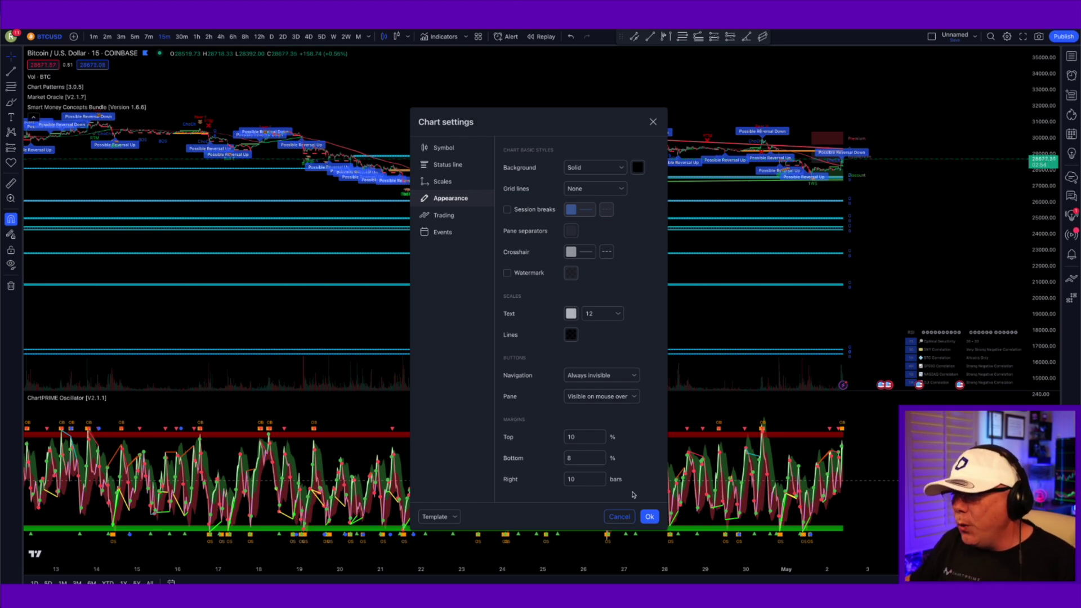
pyautogui.click(649, 517)
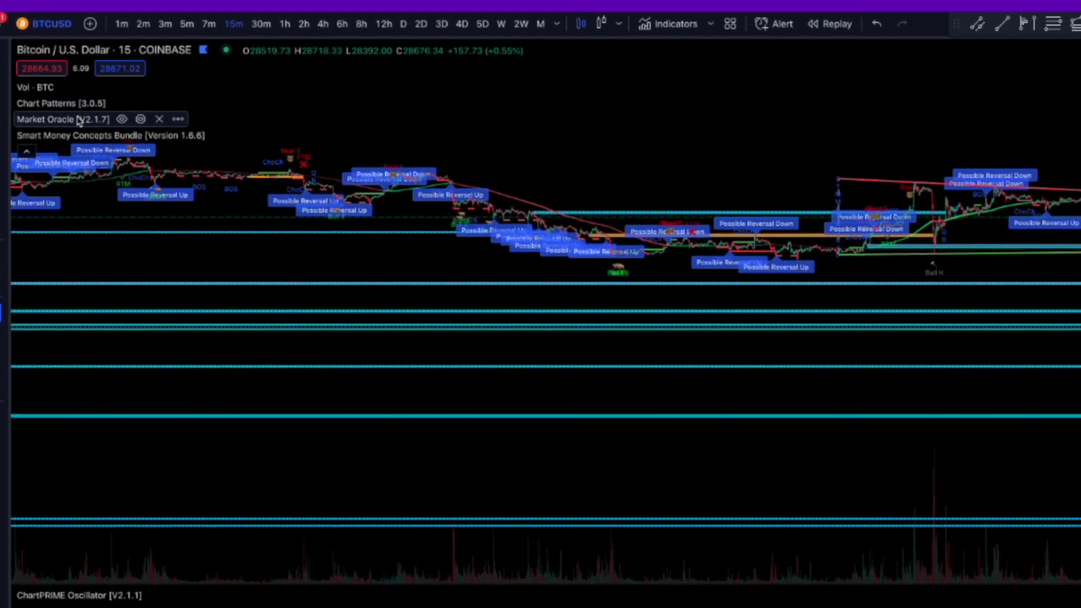
# In Market Oracle settings, check Abbreviate Signals, uncheck Dashboard On/Off, and apply with Ok
pyautogui.click(109, 99)
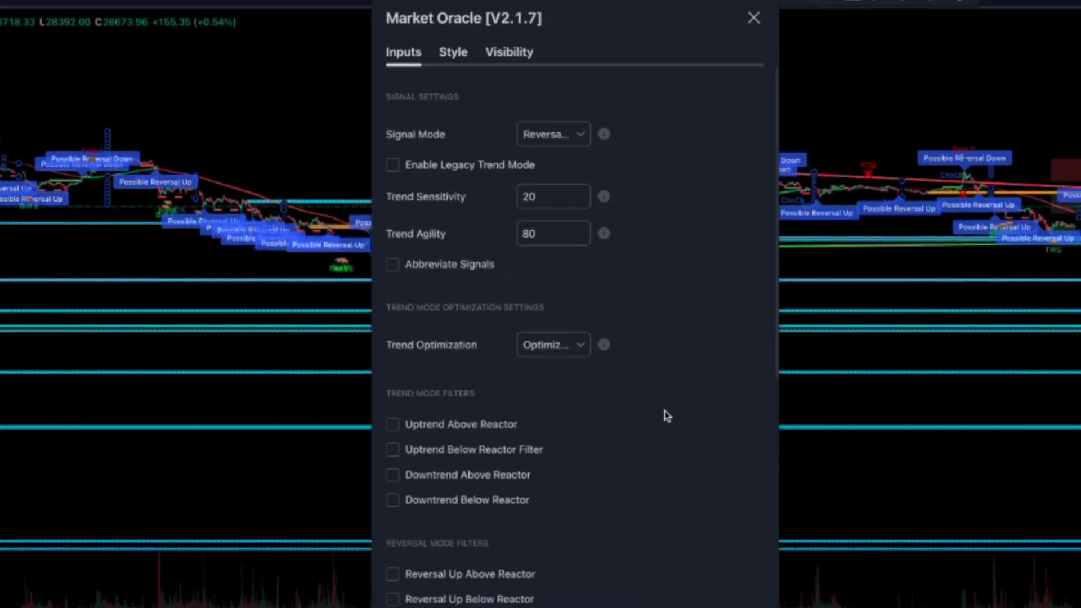
pyautogui.scroll(-1, 1080, 598)
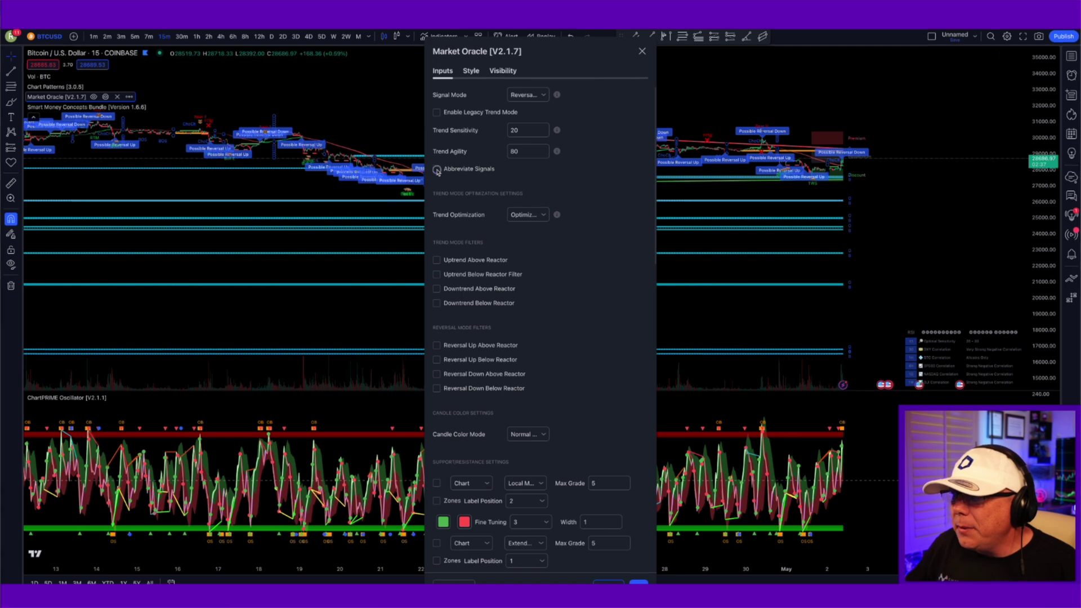
pyautogui.click(437, 170)
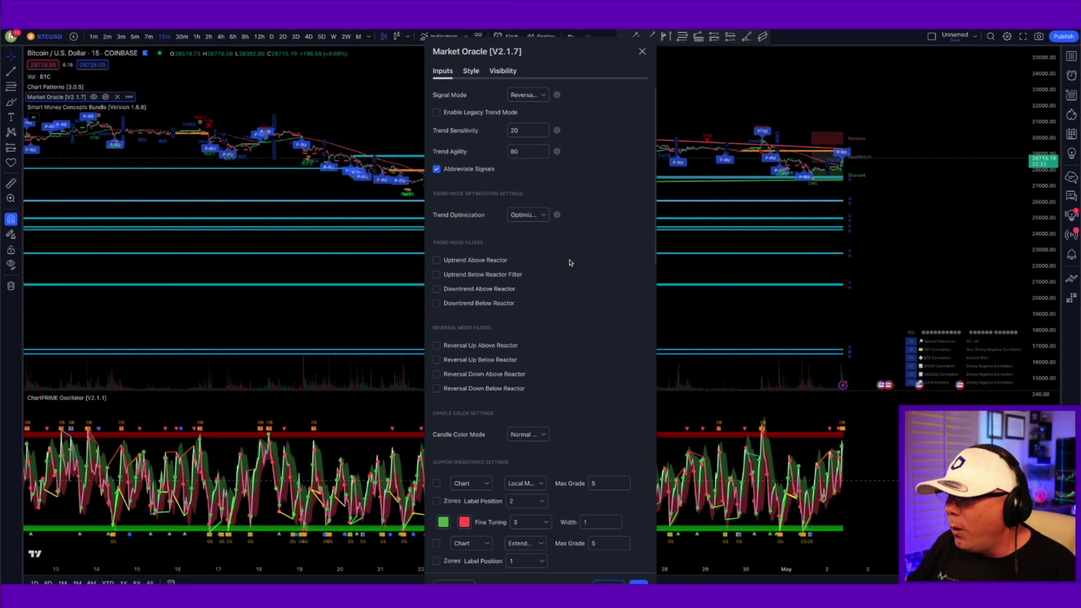
pyautogui.scroll(-10, 710, 498)
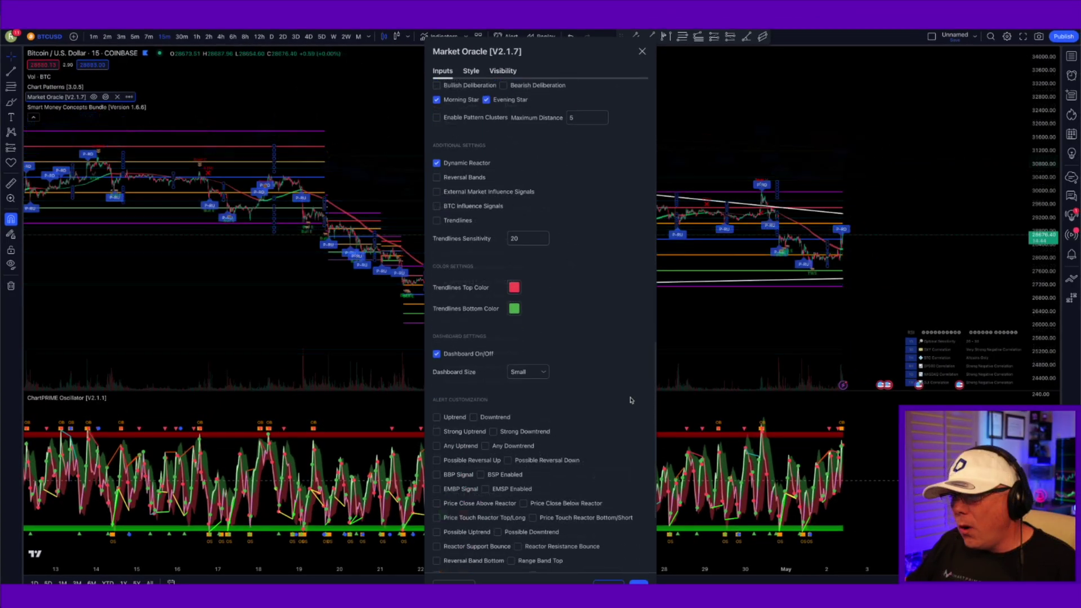
pyautogui.scroll(-2, 630, 400)
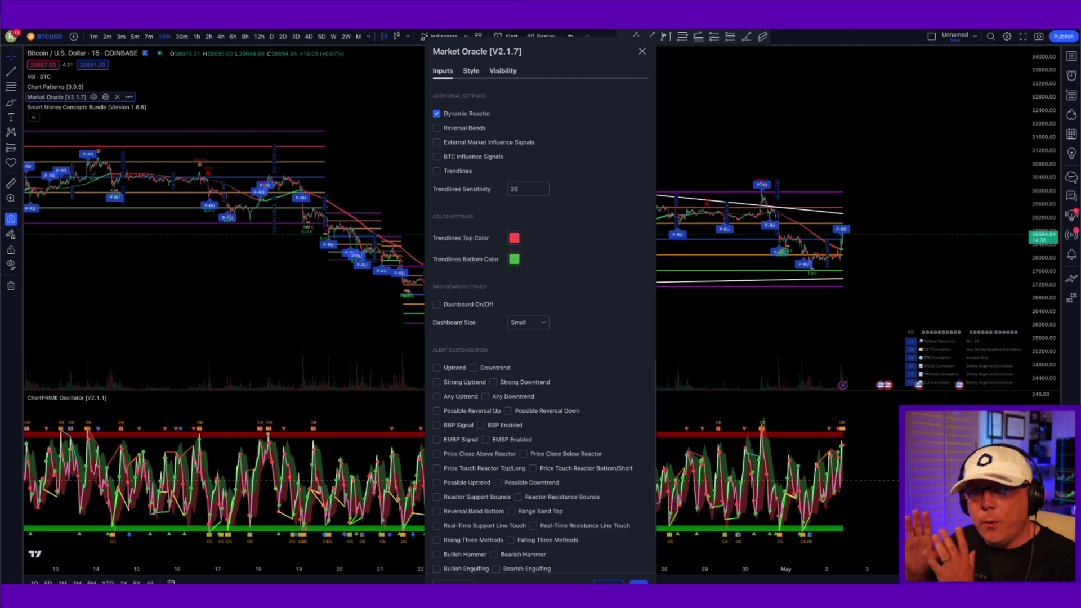
pyautogui.click(638, 583)
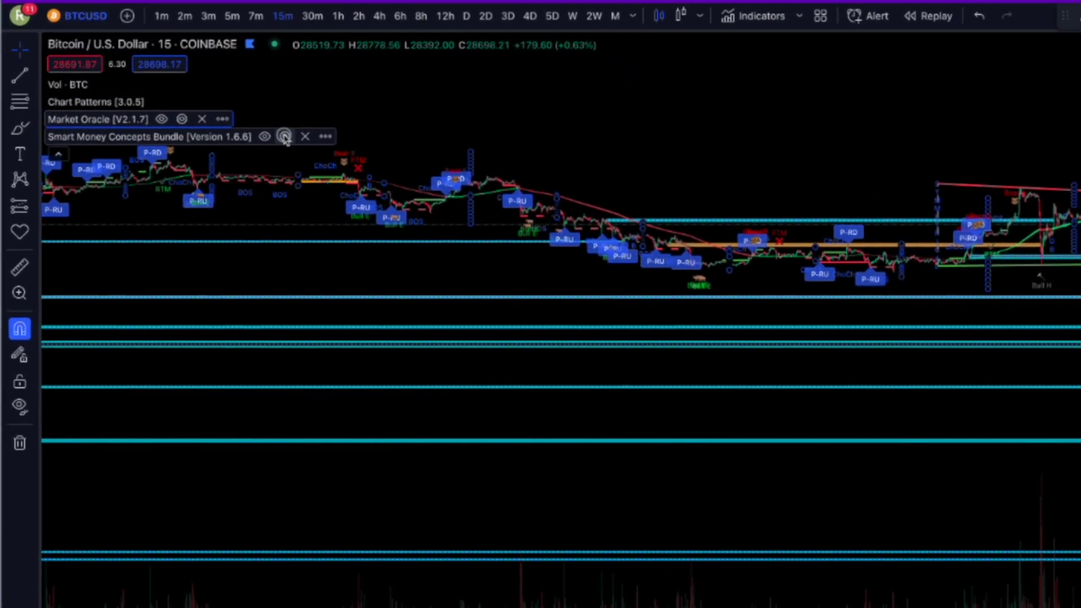
# Check Enable Predictive Ranges in the Smart Money Concepts Bundle settings
pyautogui.click(197, 114)
pyautogui.scroll(-5, 950, 442)
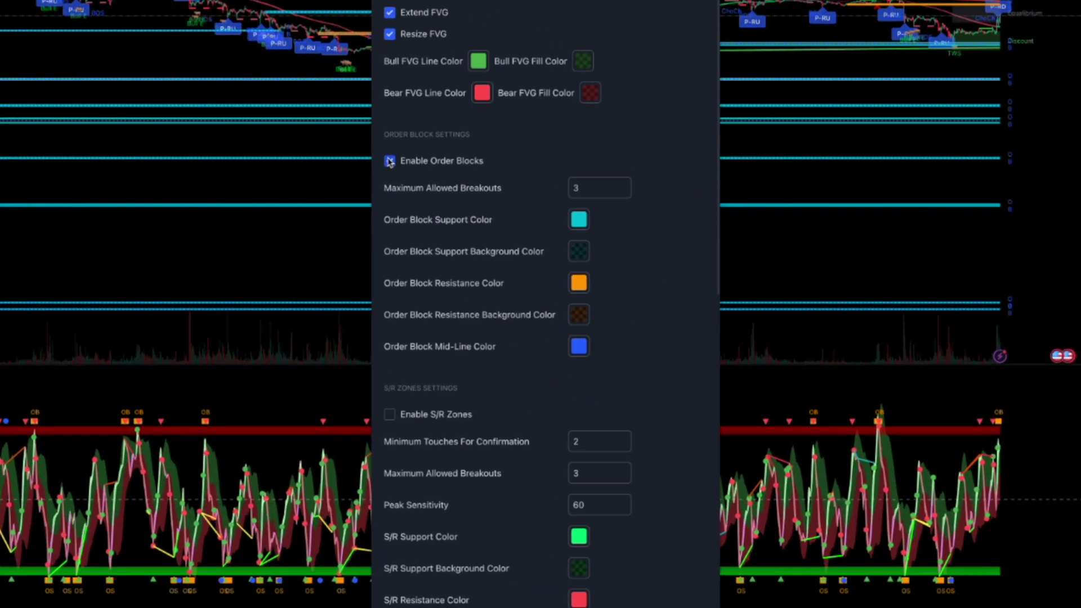
pyautogui.scroll(-8, 414, 423)
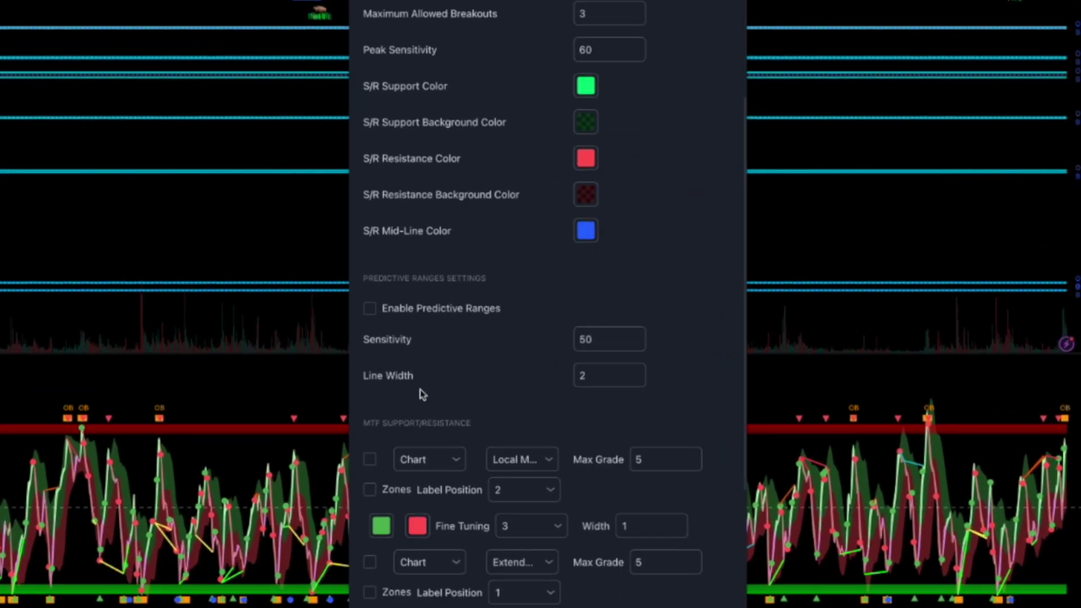
pyautogui.click(369, 309)
# Set the second MTF support/resistance row to 1 hour and leave all three MTF rows unchecked
pyautogui.scroll(-3, 557, 299)
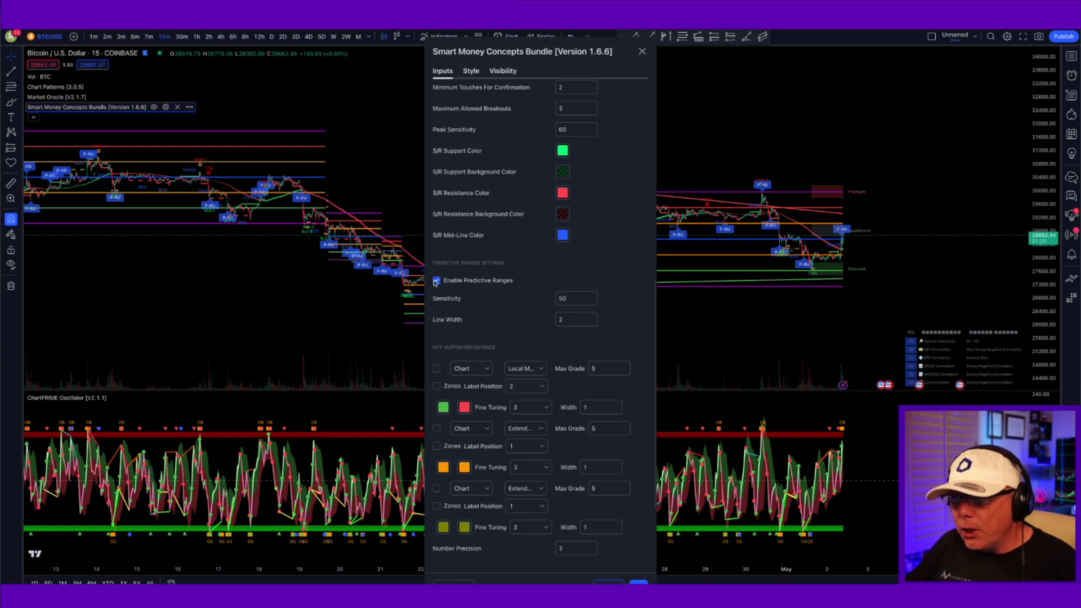
pyautogui.click(437, 370)
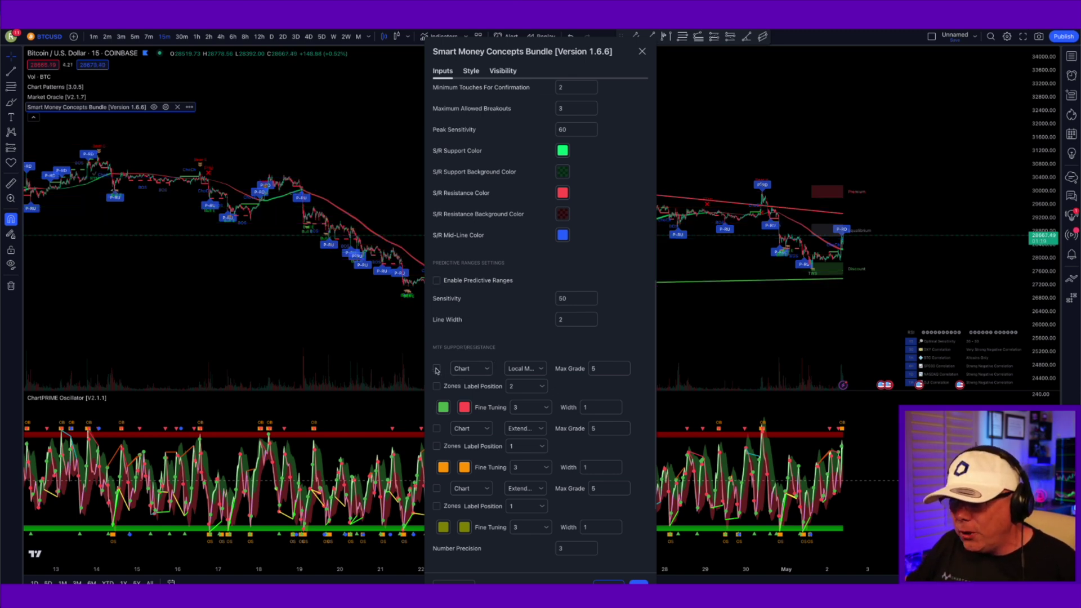
pyautogui.click(437, 488)
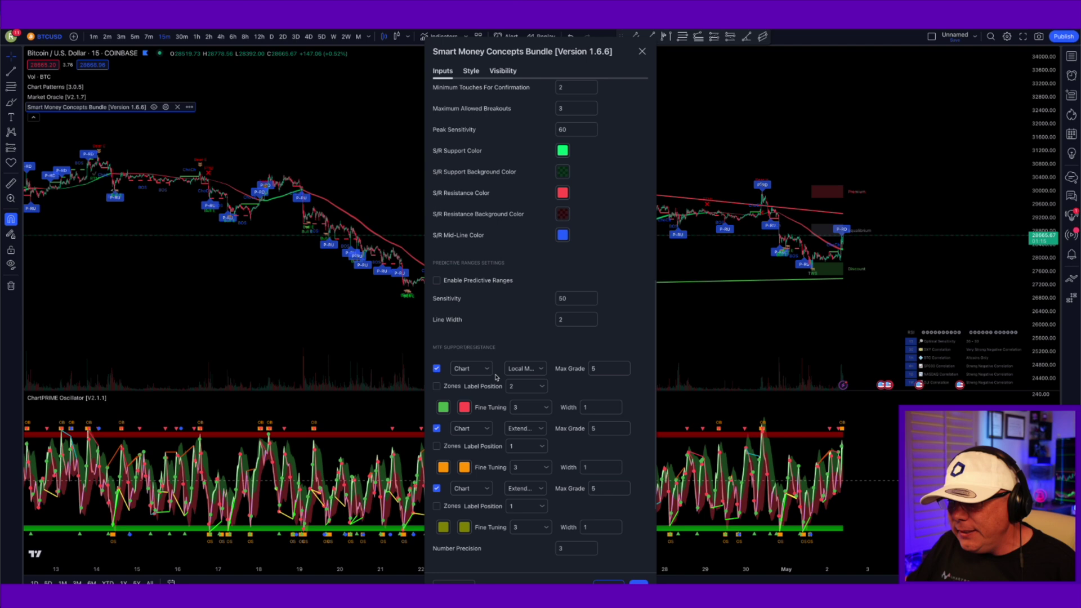
pyautogui.click(487, 429)
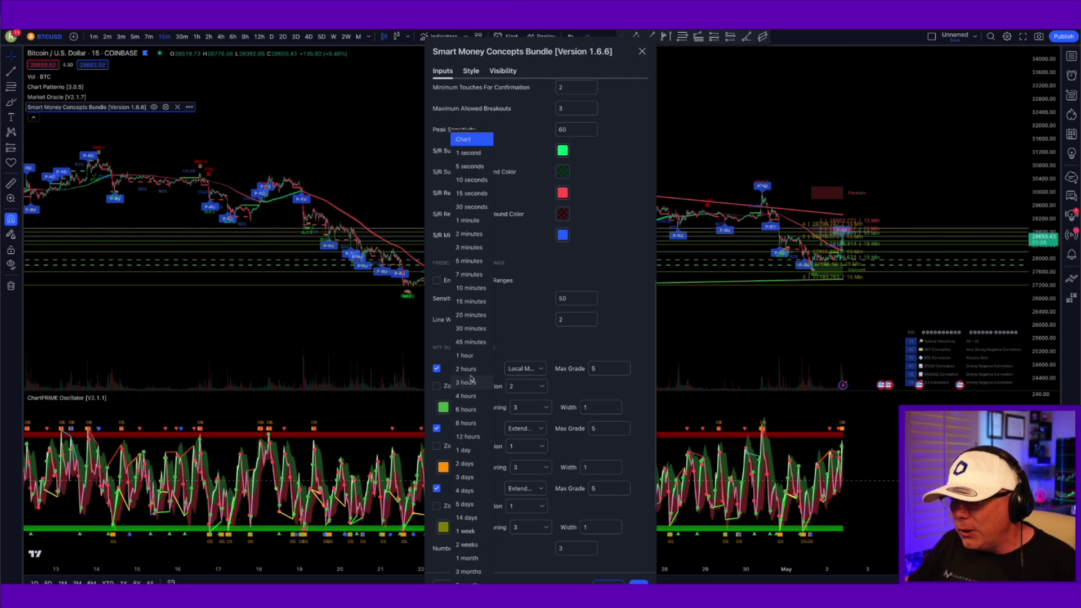
pyautogui.click(471, 355)
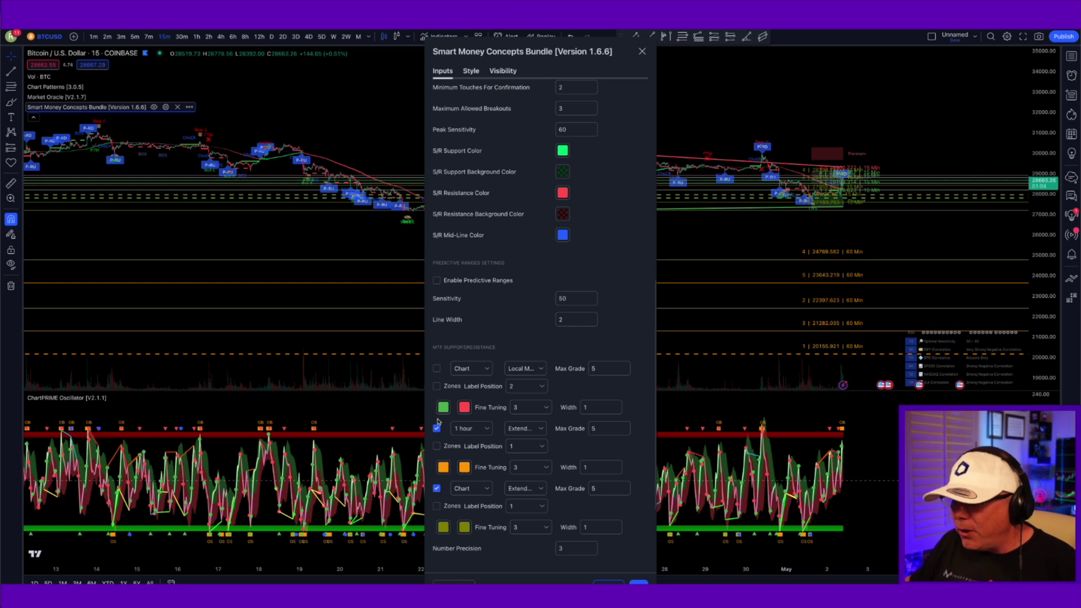
pyautogui.click(437, 429)
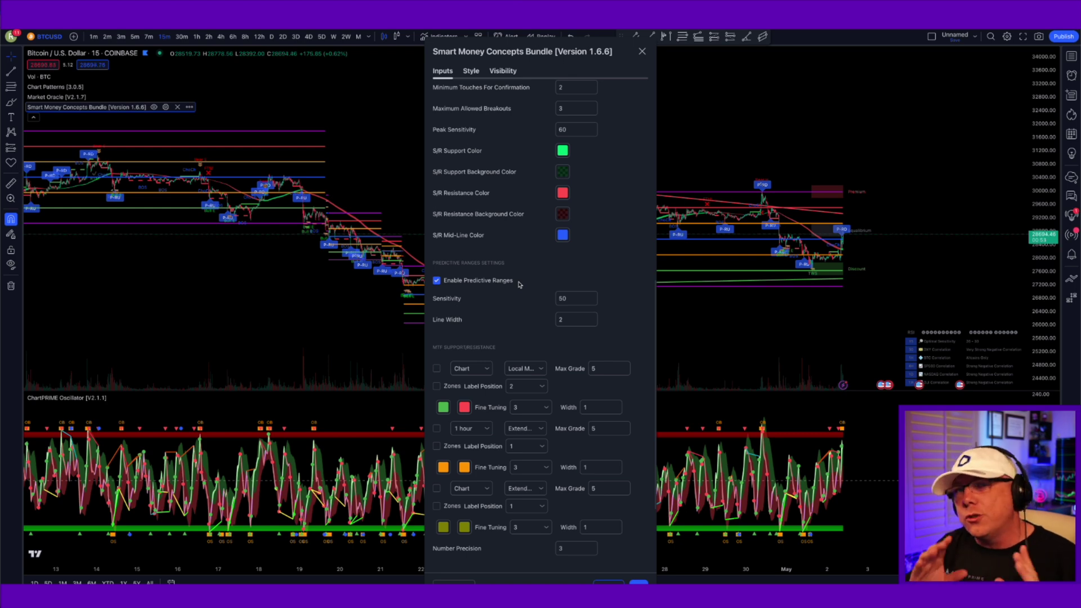
# Reopen Smart Money Concepts settings, uncheck BoS/CoC Enabled and Premium/Discount Zones, and close the dialog
pyautogui.press('Escape')
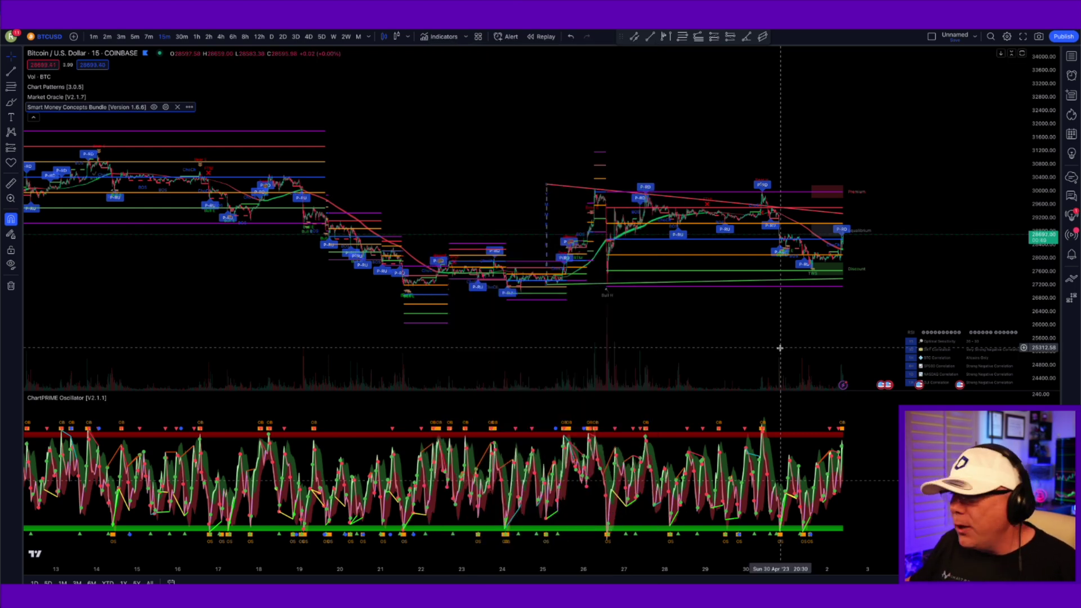
pyautogui.doubleClick(340, 152)
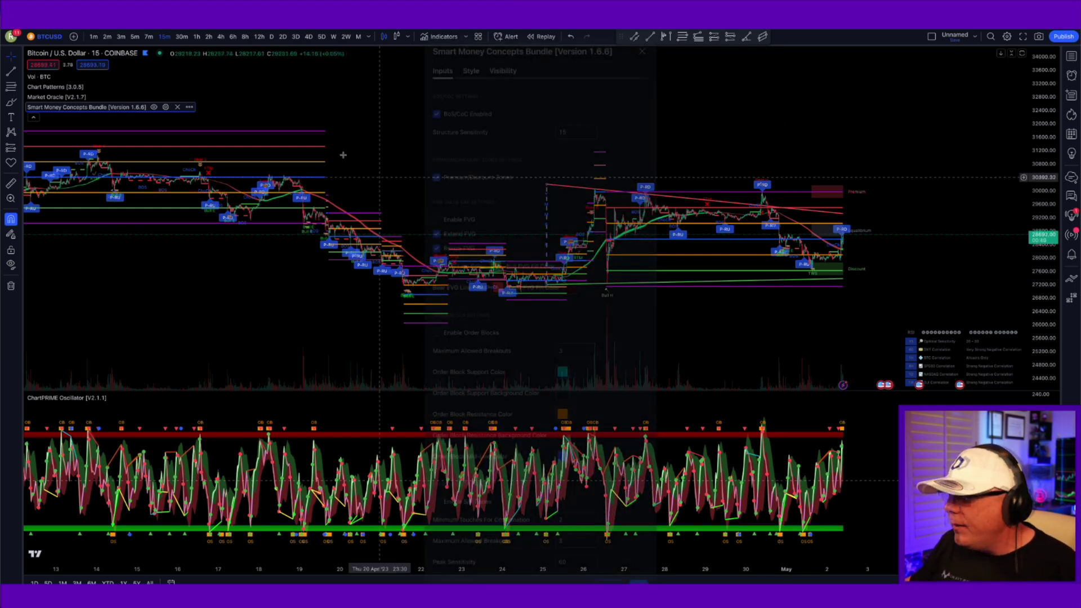
pyautogui.click(437, 178)
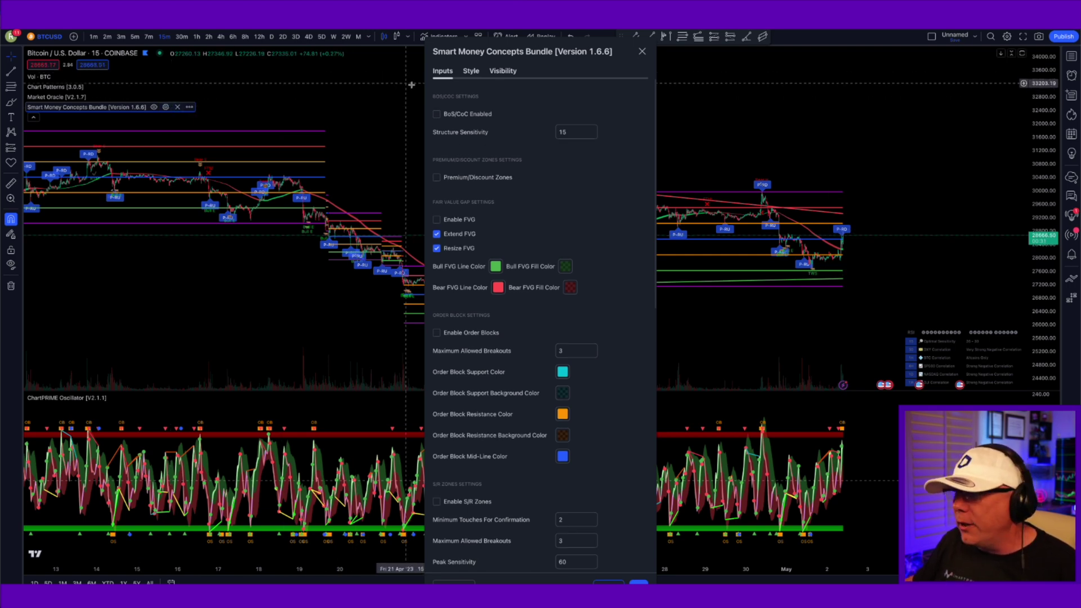
pyautogui.click(641, 51)
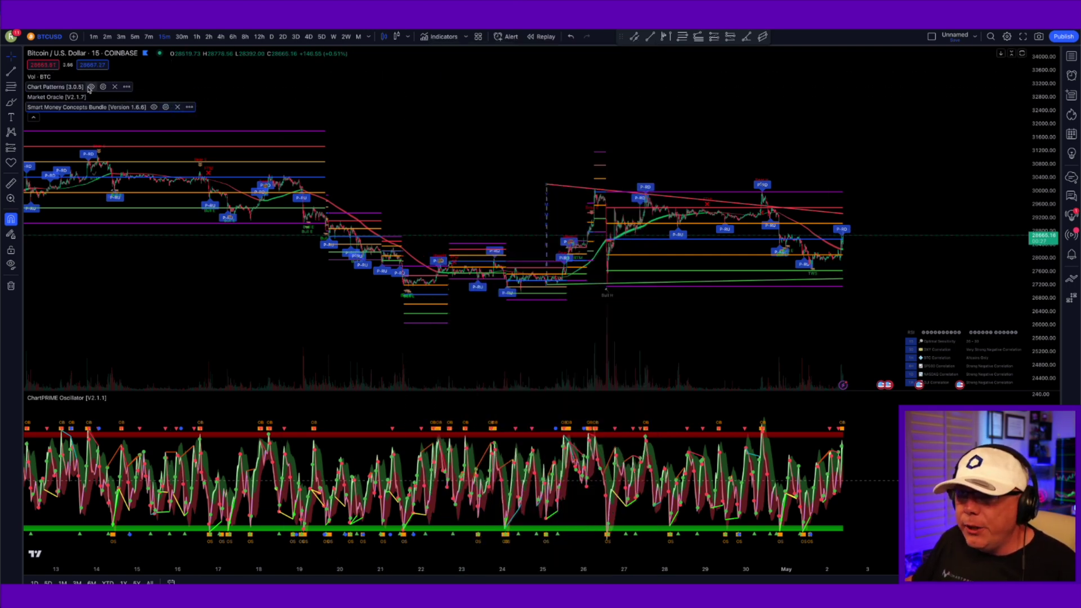
# Set Chart Patterns Top Color and Bottom Color to white, then close its settings
pyautogui.click(103, 86)
pyautogui.scroll(-2, 638, 283)
pyautogui.moveTo(563, 51); pyautogui.dragTo(276, 66)
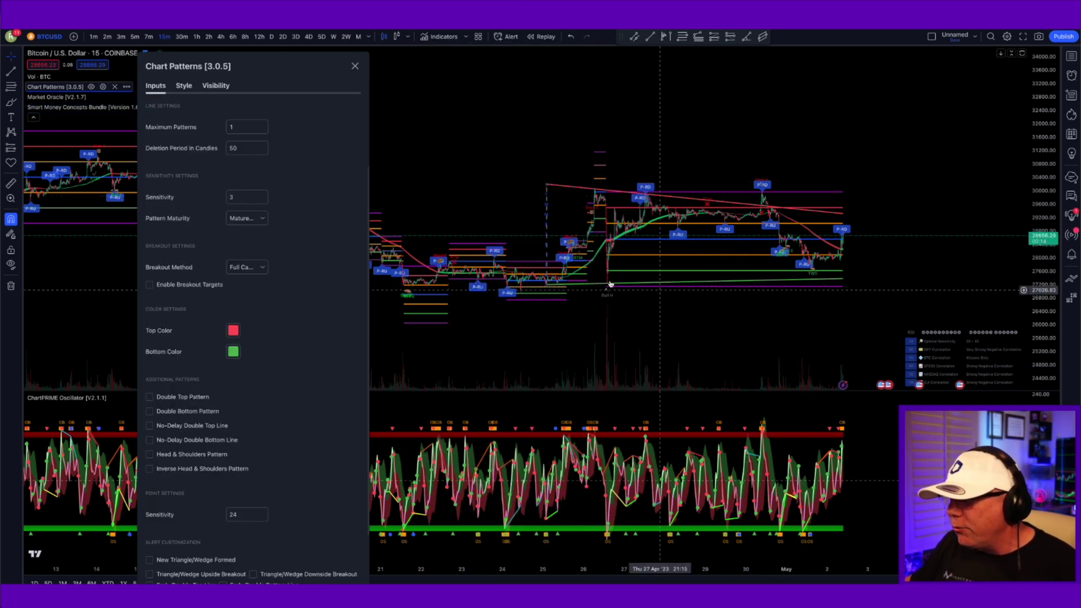
pyautogui.scroll(-2, 236, 315)
pyautogui.click(233, 287)
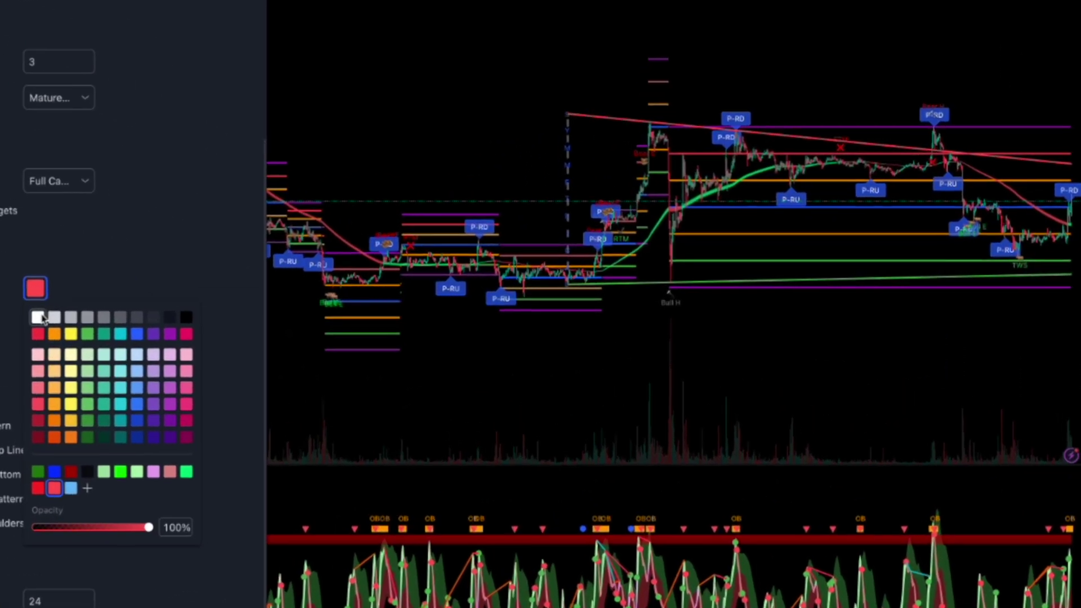
pyautogui.click(229, 304)
pyautogui.click(259, 288)
pyautogui.click(26, 327)
pyautogui.click(33, 354)
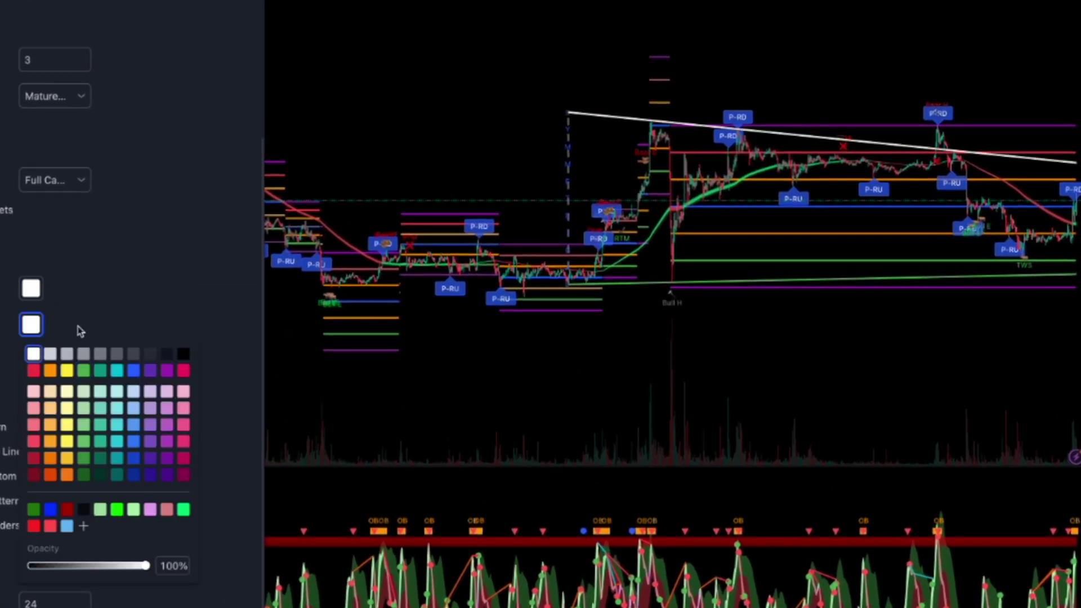
pyautogui.click(80, 327)
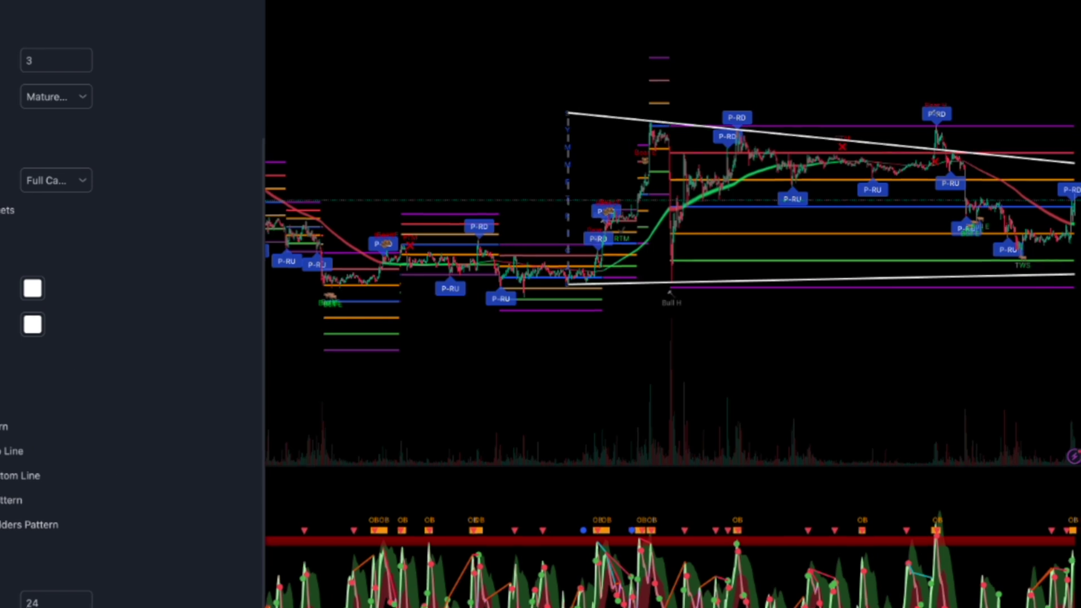
pyautogui.press('Escape')
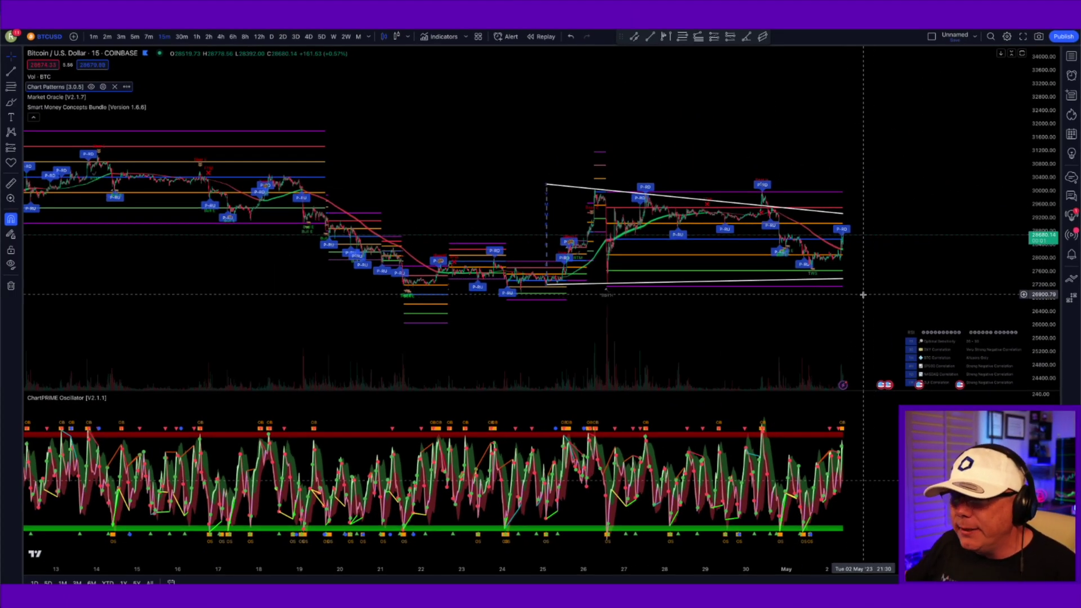
# Zoom the BTCUSD time axis into recent days, compress the price scale, and recentre the latest 15-minute candles
pyautogui.scroll(3, 921, 250)
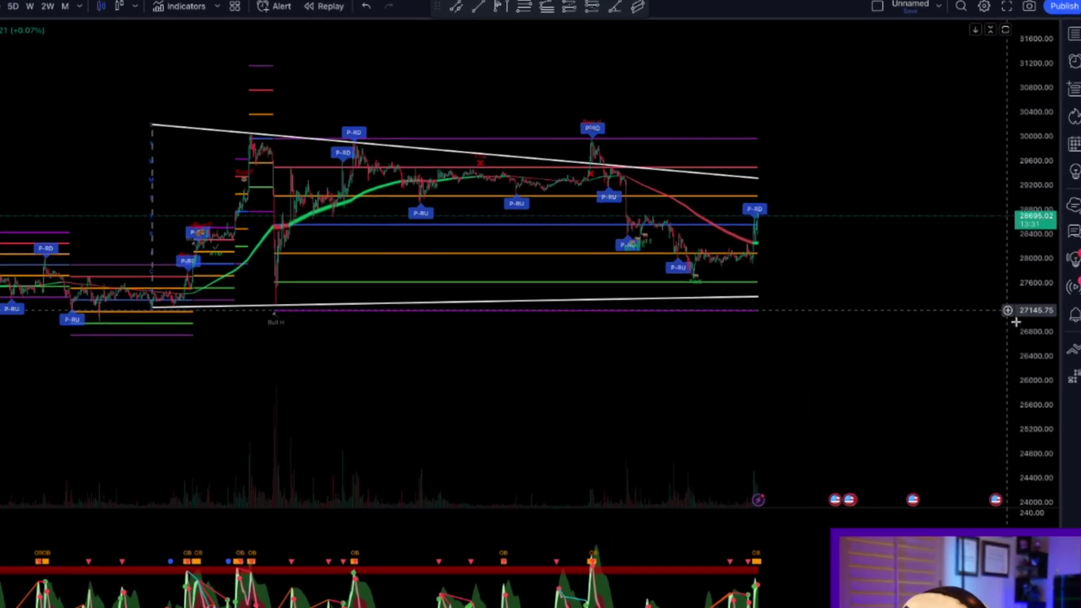
pyautogui.moveTo(1035, 135); pyautogui.dragTo(1032, 272)
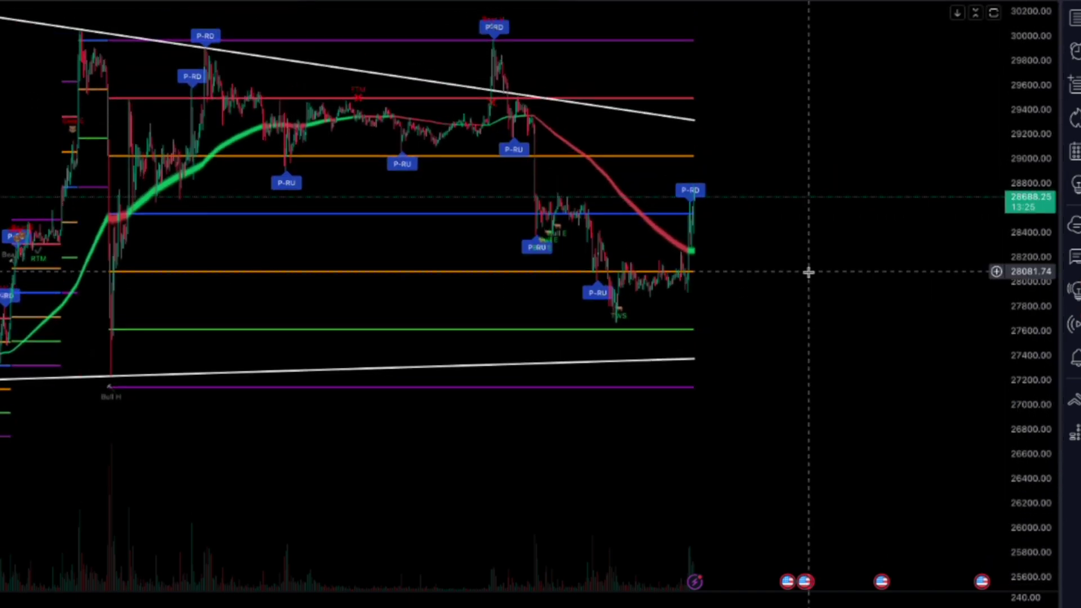
pyautogui.scroll(-3, 868, 233)
pyautogui.scroll(4, 869, 233)
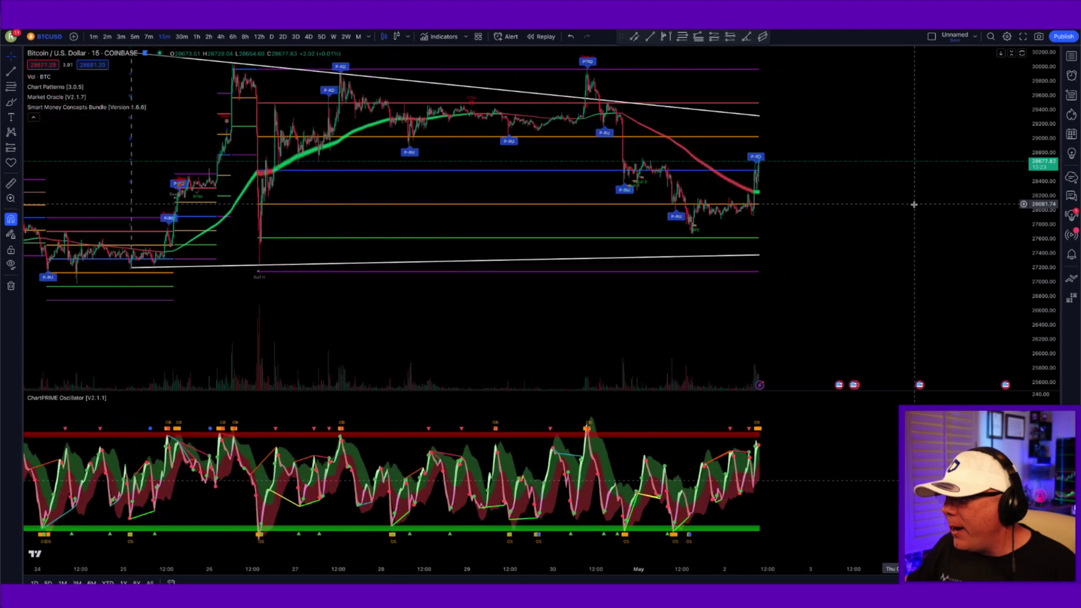
pyautogui.scroll(-3, 869, 233)
pyautogui.scroll(2, 868, 233)
pyautogui.scroll(4, 914, 204)
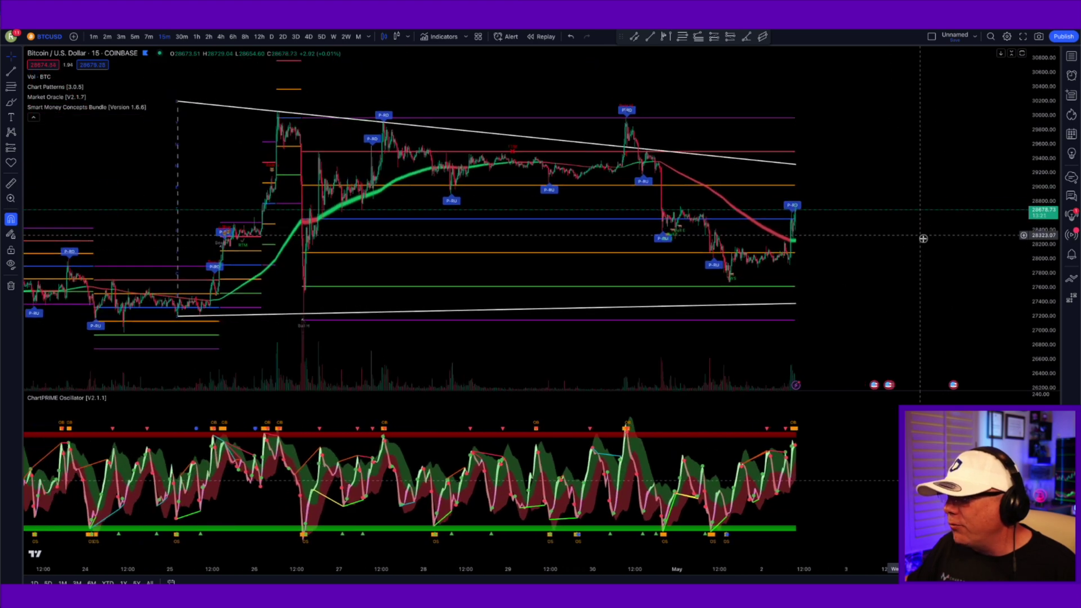
pyautogui.scroll(4, 936, 246)
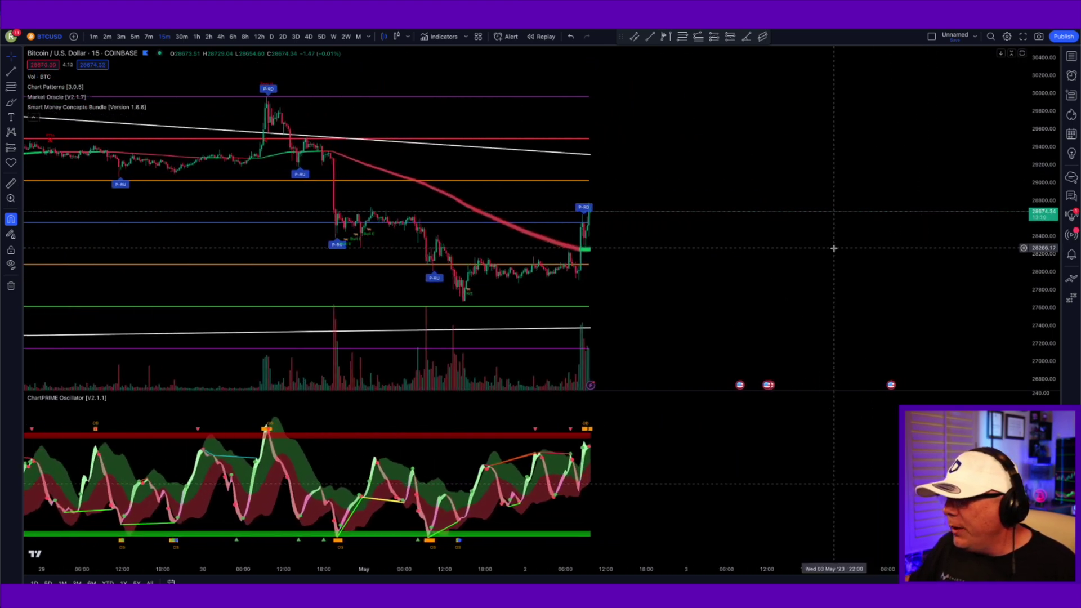
pyautogui.hscroll(-5, 833, 246)
pyautogui.scroll(3, 833, 248)
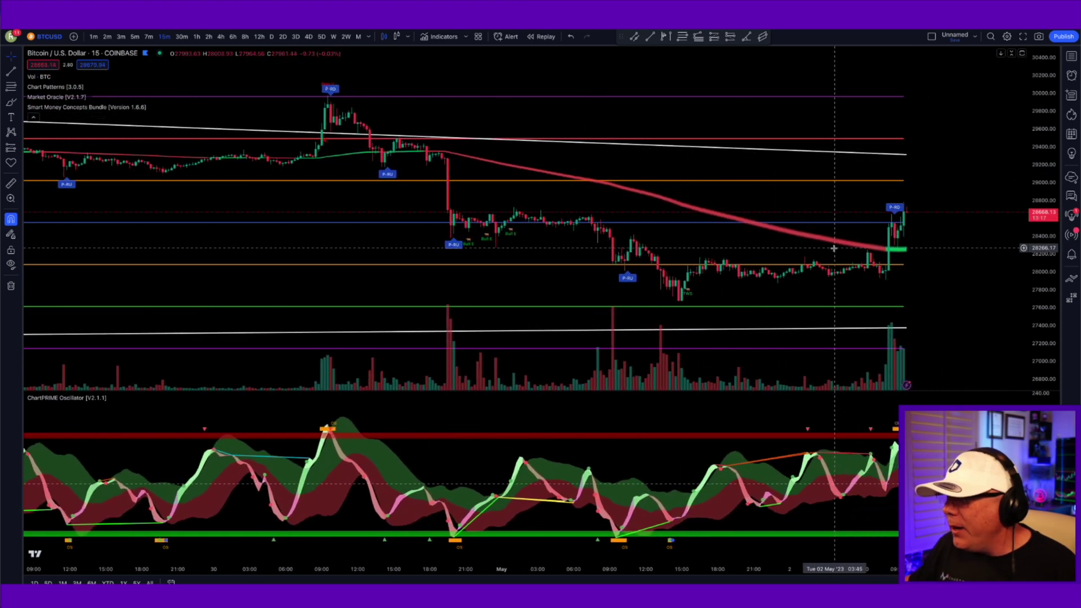
pyautogui.moveTo(952, 260); pyautogui.dragTo(943, 241)
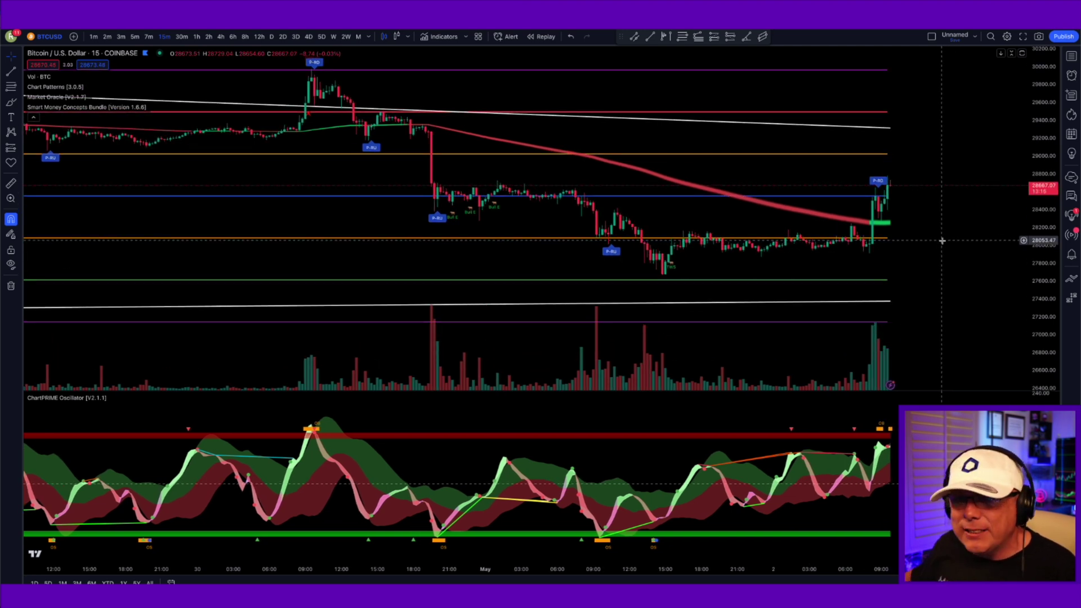
pyautogui.scroll(1, 940, 236)
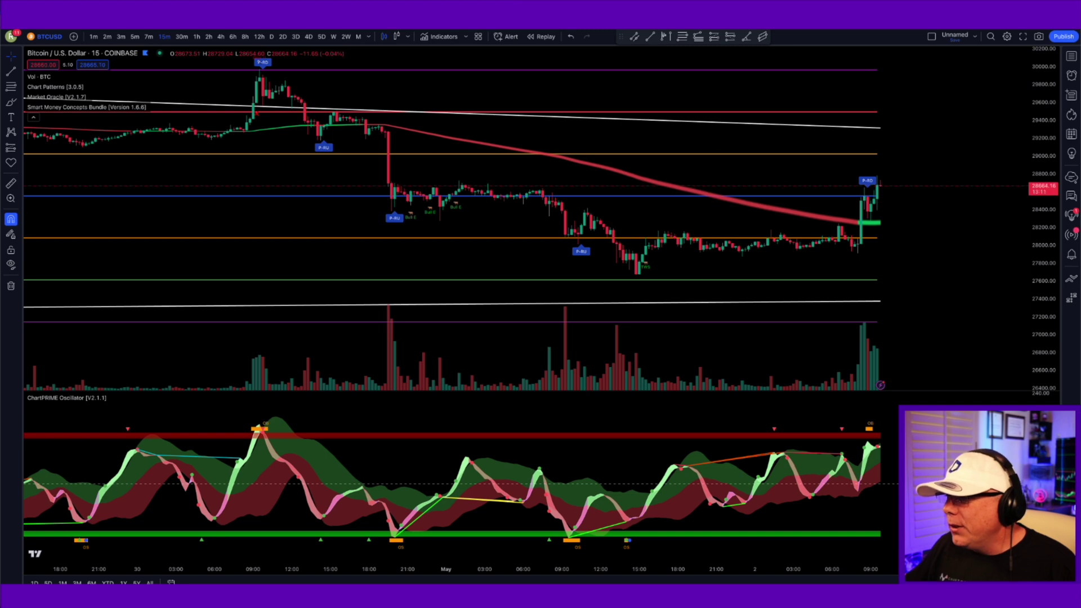
pyautogui.hotkey('ctrl', 'Tab')
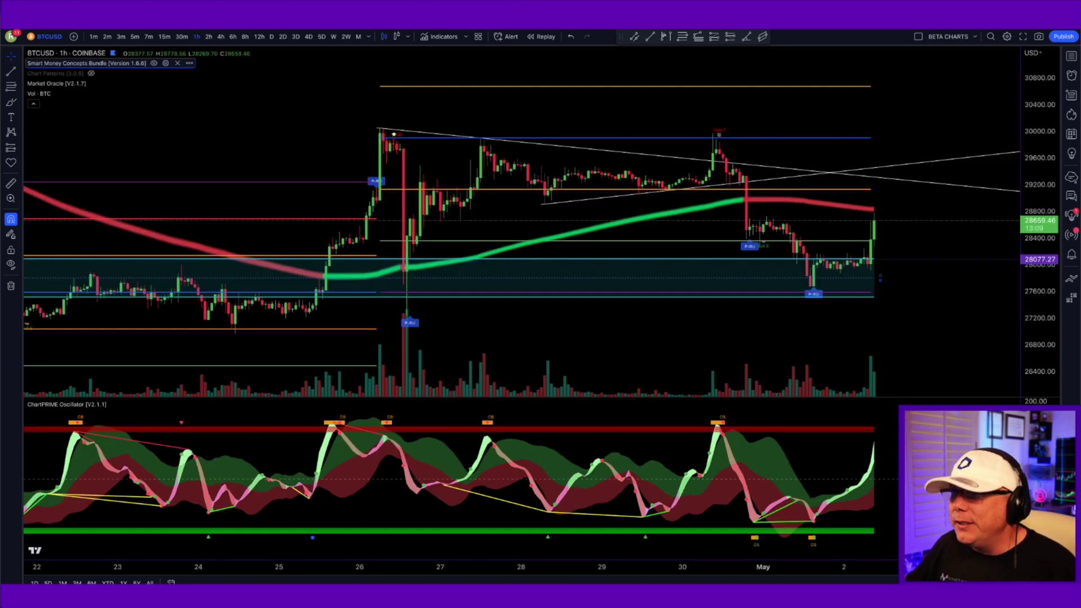
pyautogui.hotkey('ctrl', 'Tab')
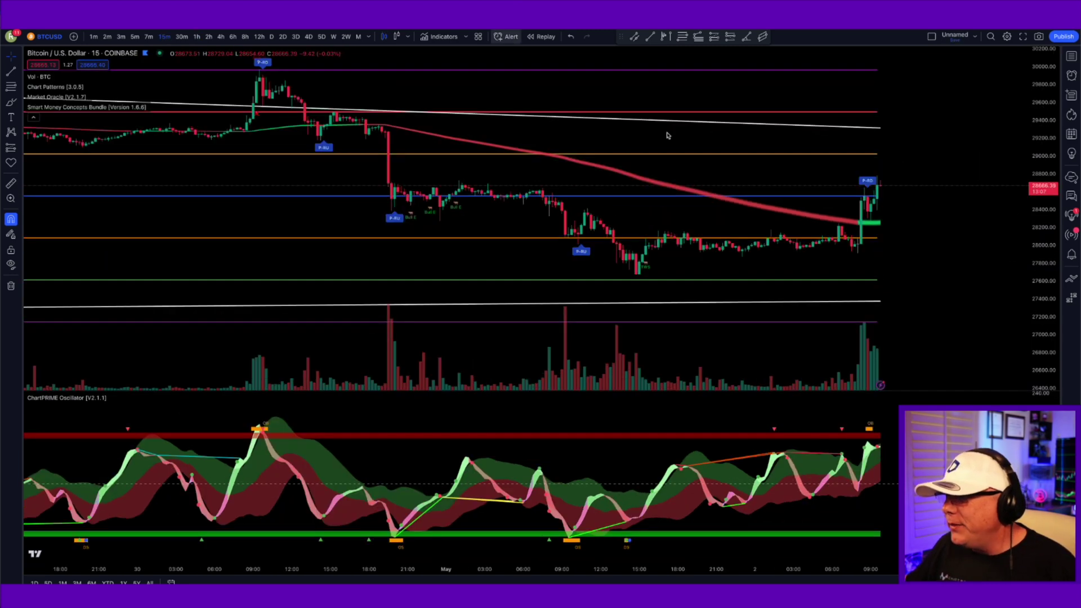
pyautogui.scroll(1, 838, 241)
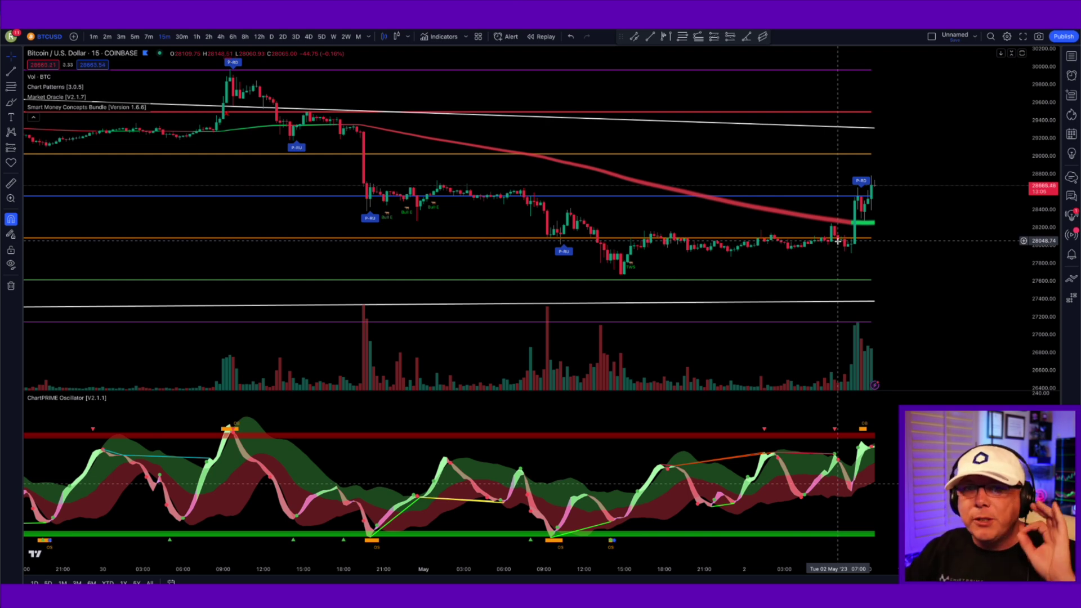